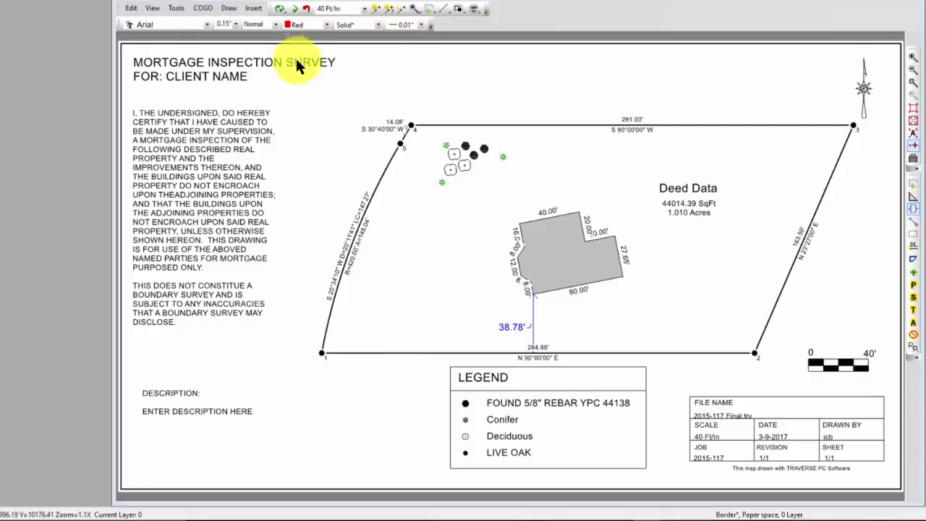
Draw a small, nearly square red rectangle about 0.28 in high in the blank area between the description text and the legend
left_click(230, 8)
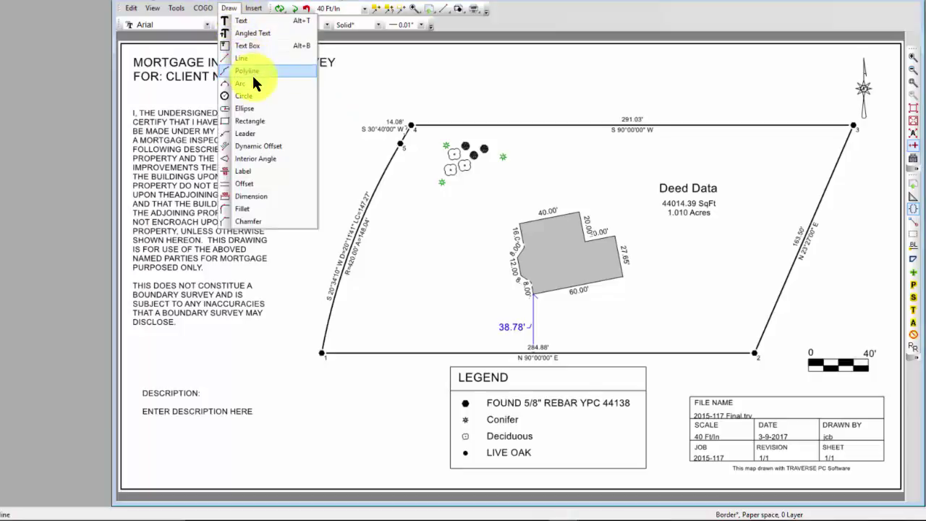
left_click(250, 120)
left_click(328, 392)
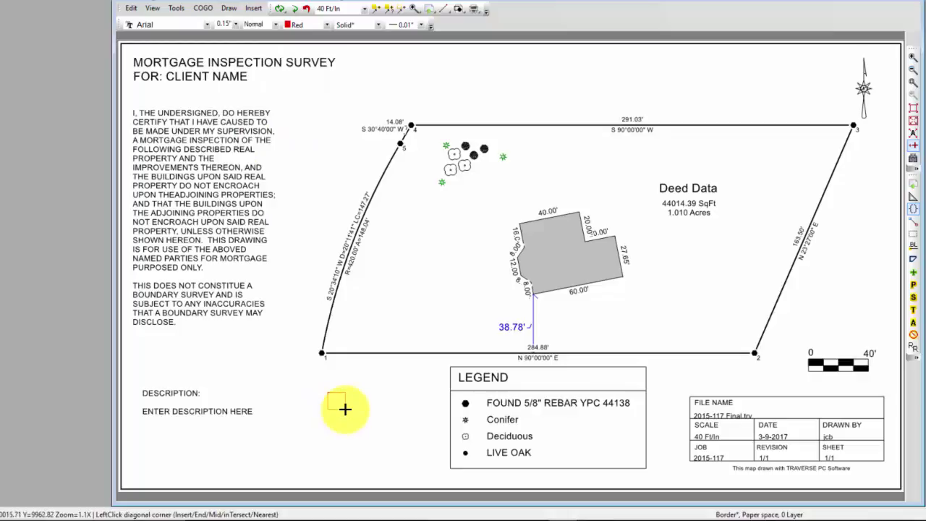
left_click(345, 410)
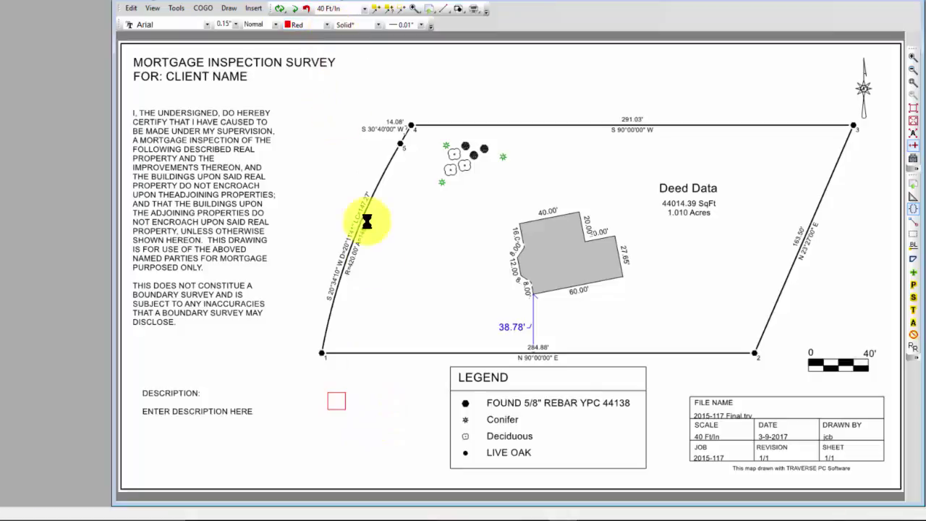
Draw an irregular open polyline with six vertices inside the small red rectangle
left_click(913, 82)
left_click(300, 355)
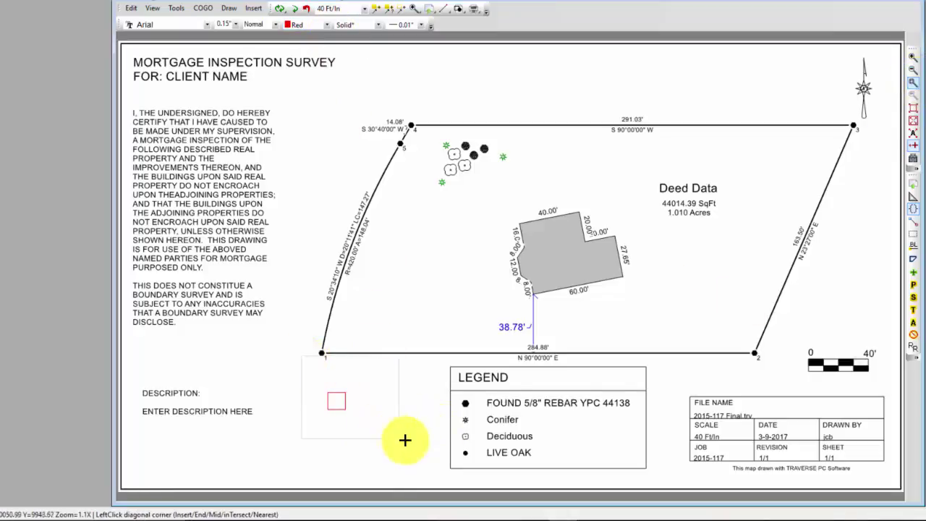
left_click(406, 439)
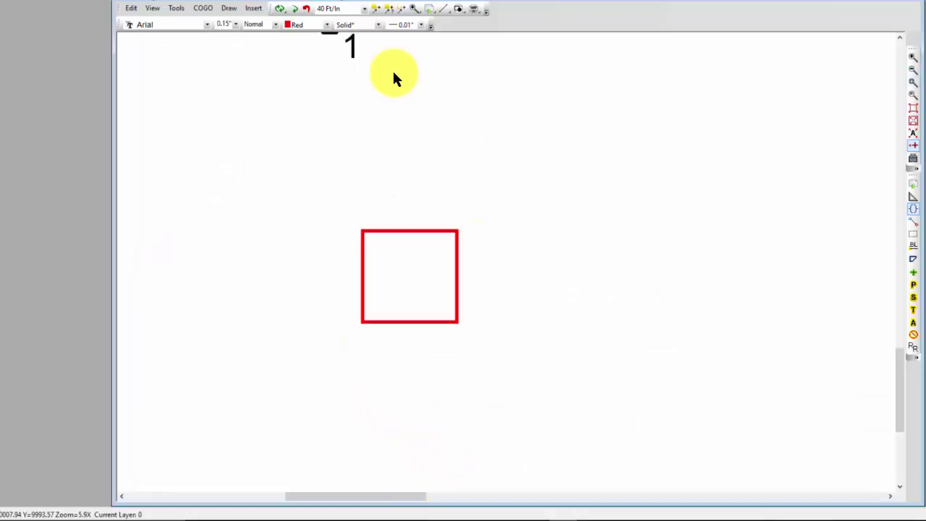
left_click(229, 8)
left_click(244, 67)
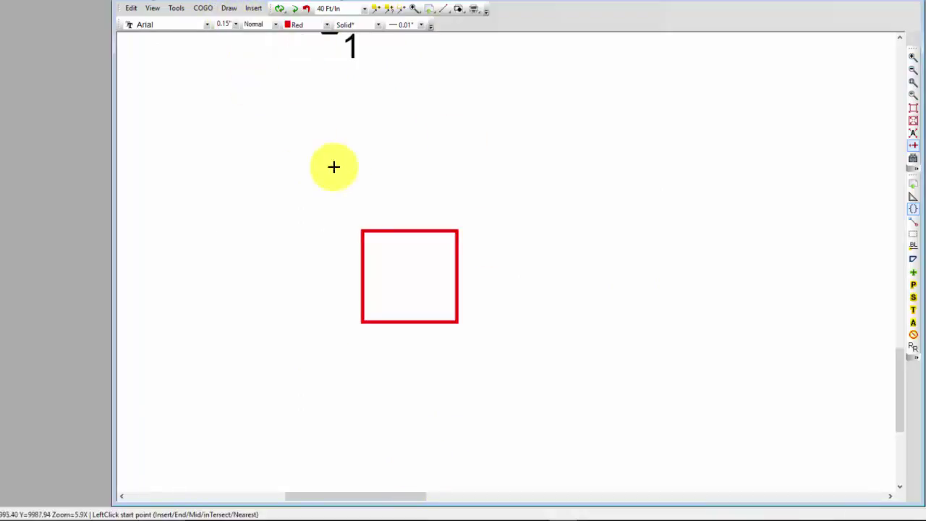
left_click(381, 257)
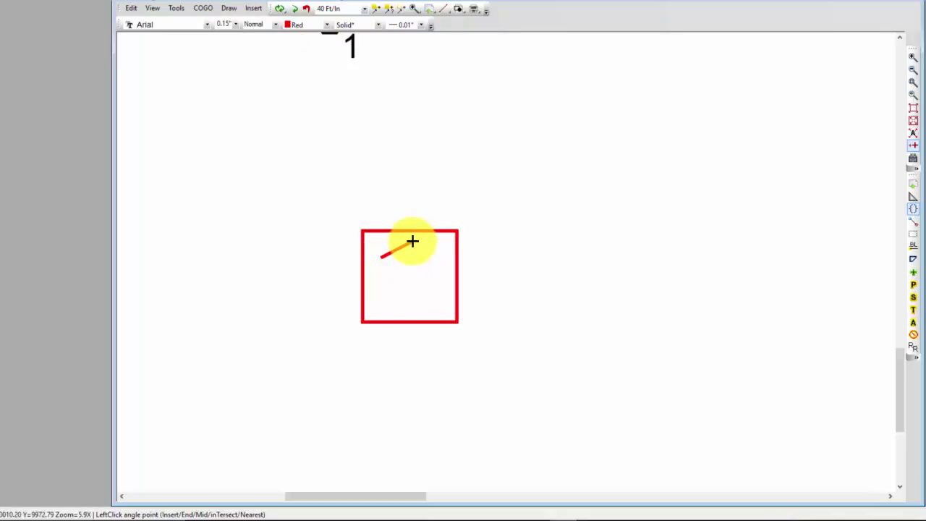
left_click(413, 241)
left_click(445, 262)
left_click(423, 273)
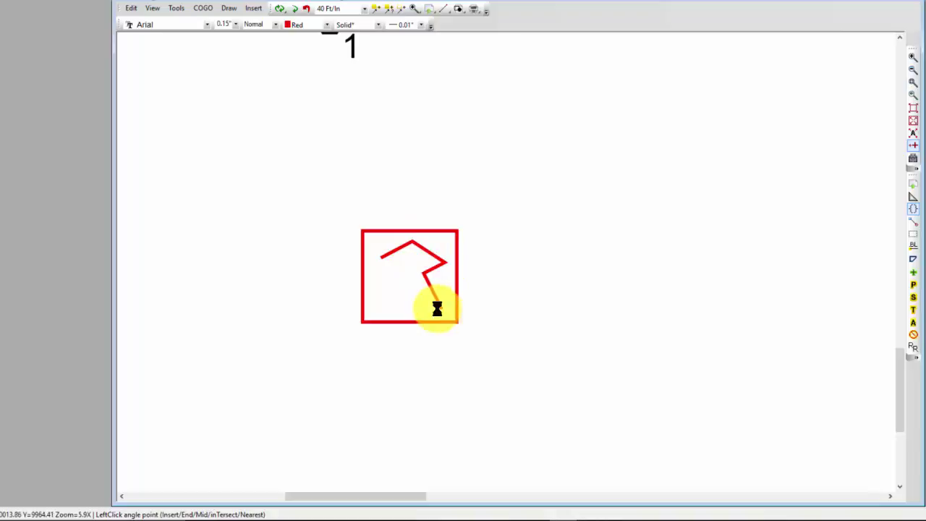
left_click(439, 308)
left_click(373, 309)
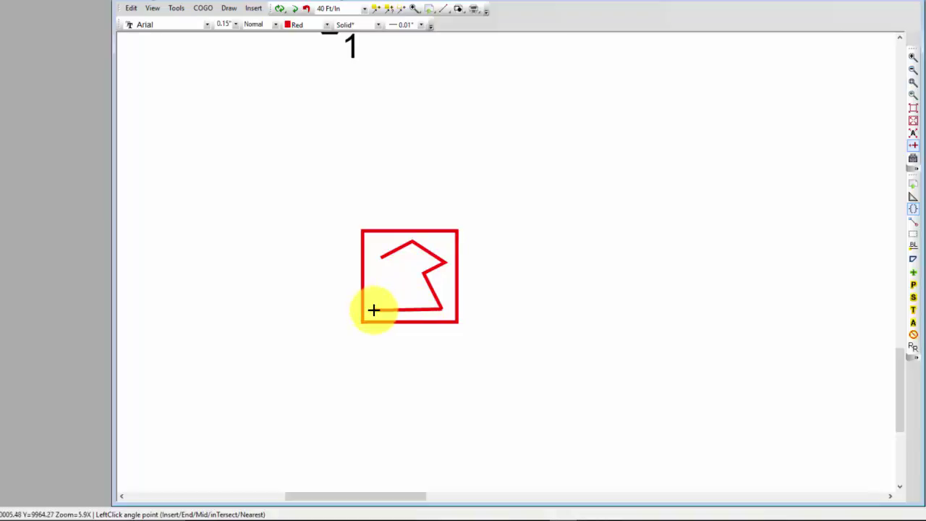
right_click(383, 270)
Make the polyline closed and give it the Diagonal Cross fill
right_click(389, 252)
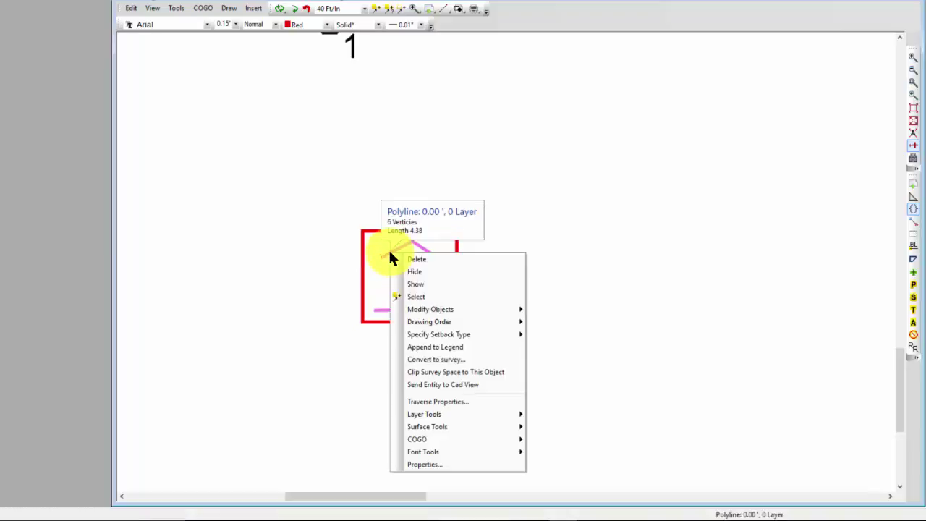
left_click(429, 463)
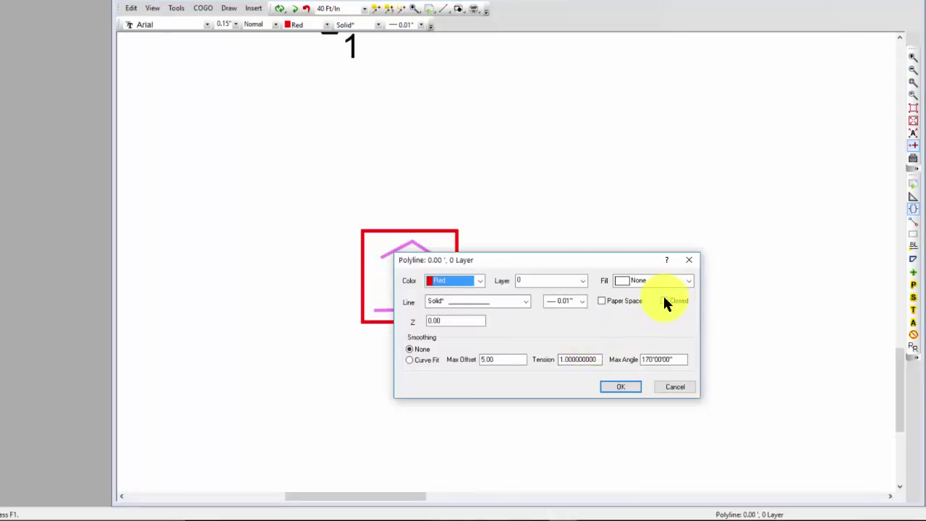
left_click(664, 300)
left_click(688, 280)
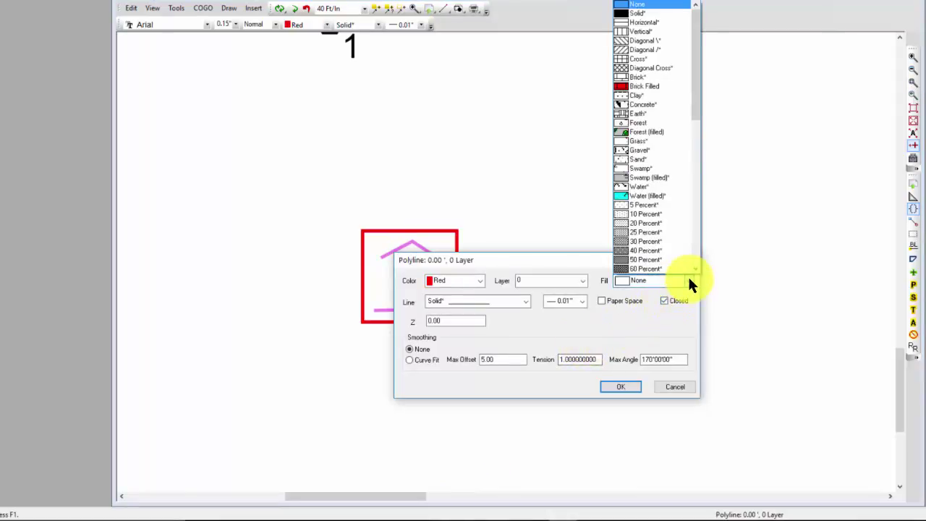
left_click(643, 68)
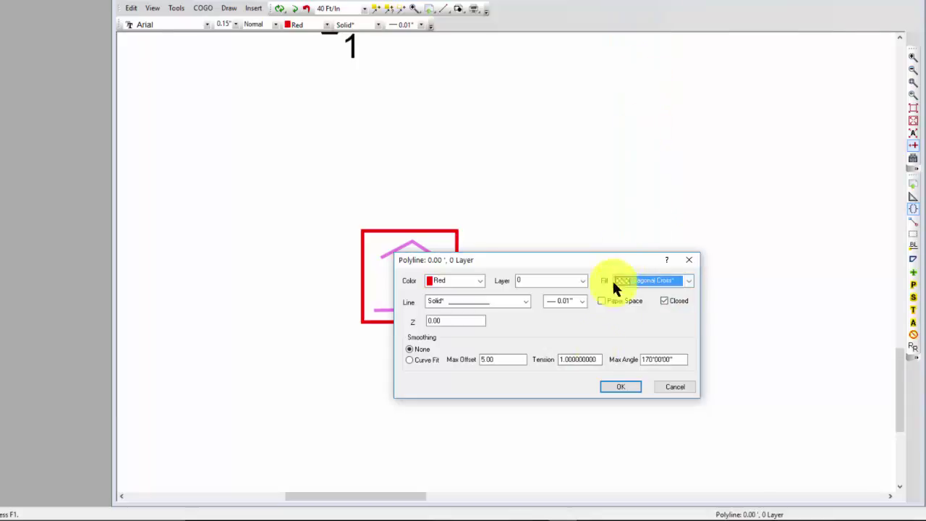
left_click(613, 386)
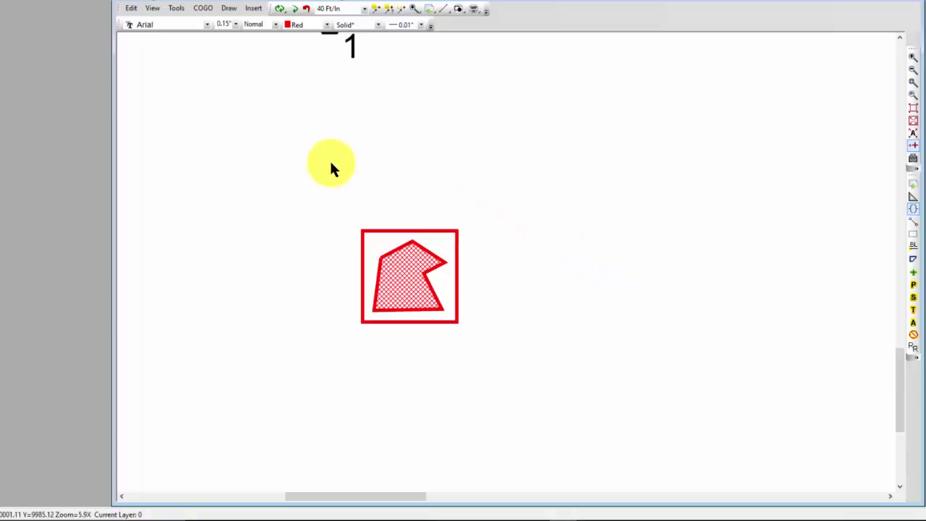
Create a block from the window-selected rectangle and hatched polyline, with its base point near the centre of the shape
left_click(177, 10)
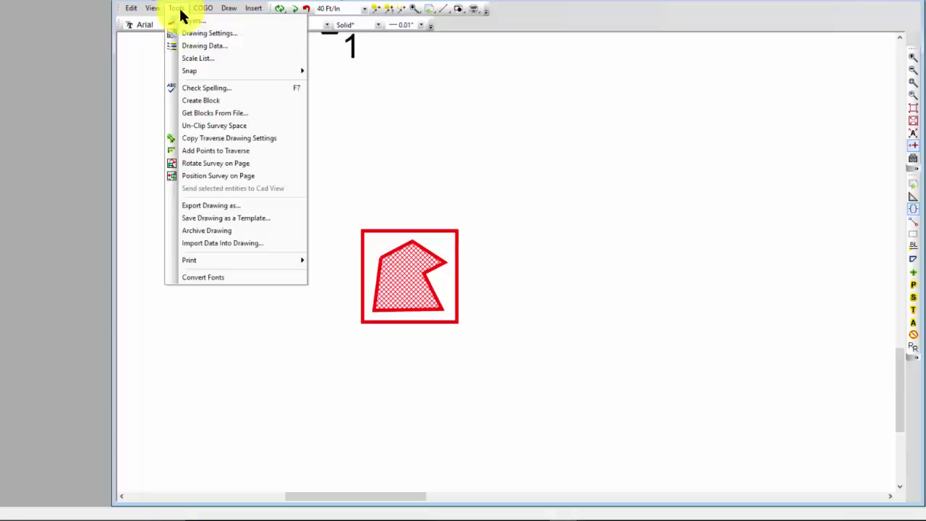
left_click(211, 100)
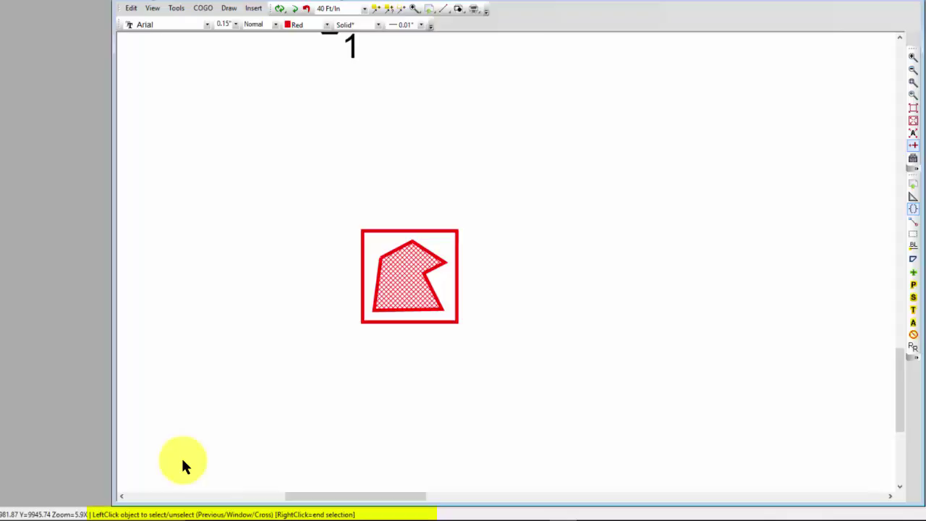
key("w")
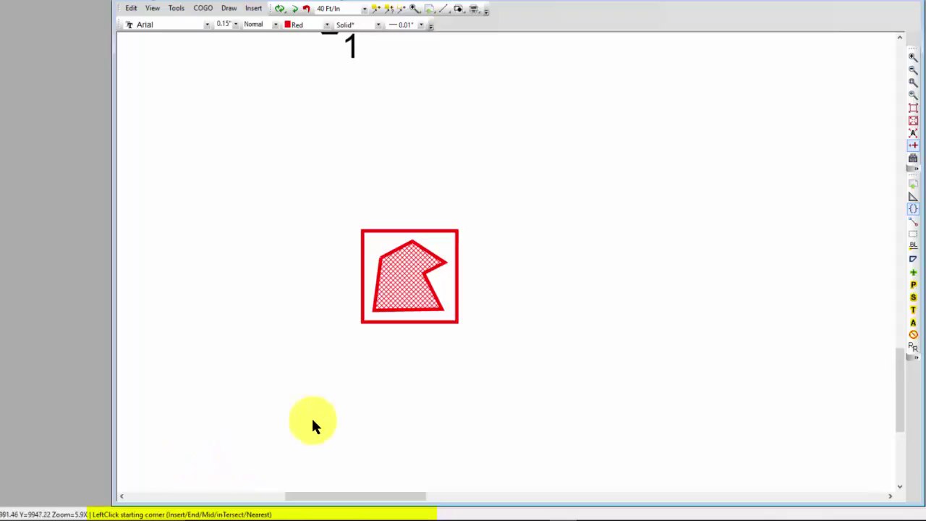
left_click(342, 210)
left_click(455, 338)
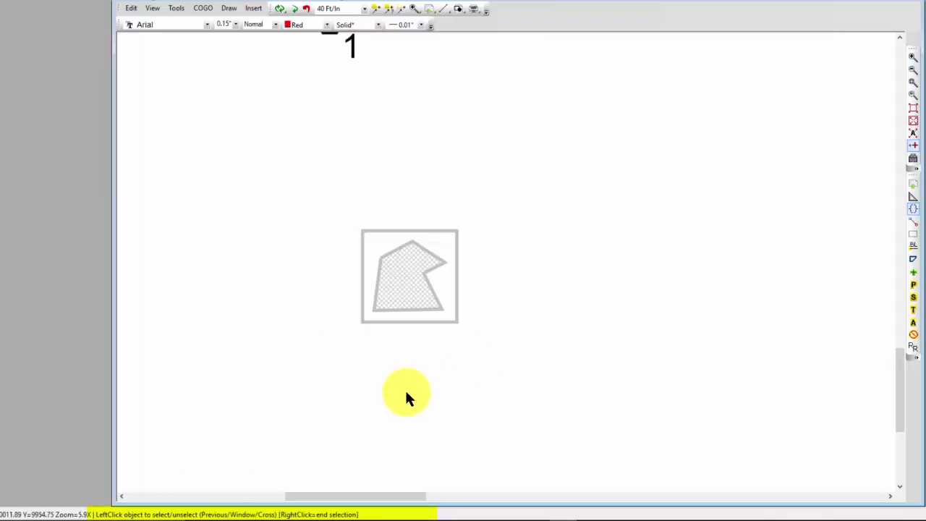
right_click(383, 346)
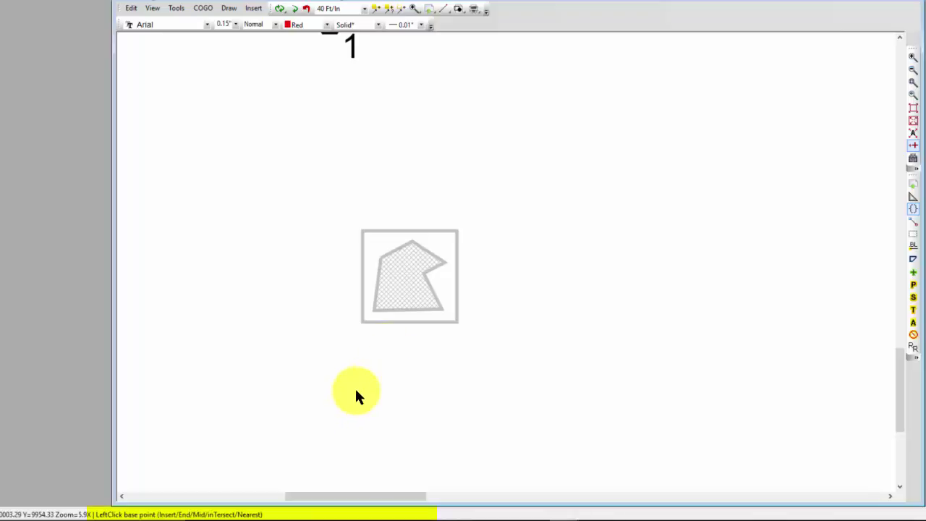
left_click(406, 279)
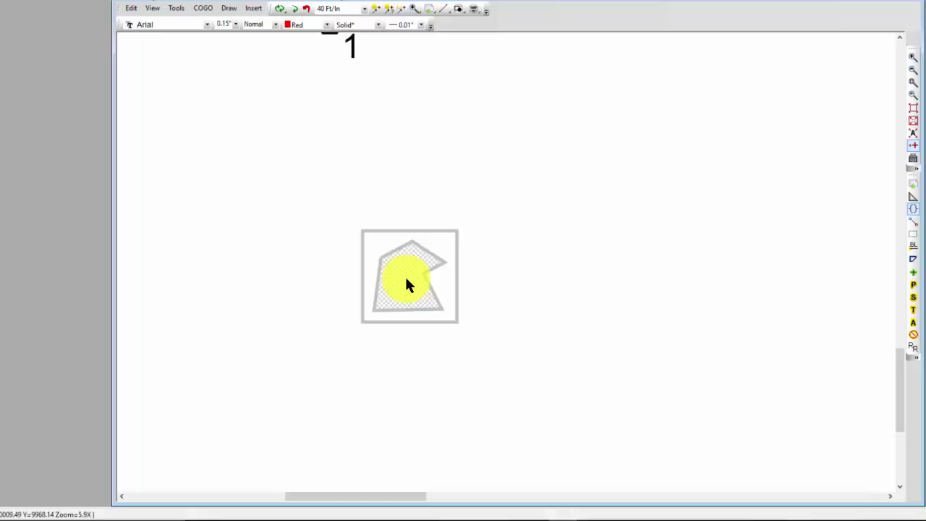
double_click(405, 280)
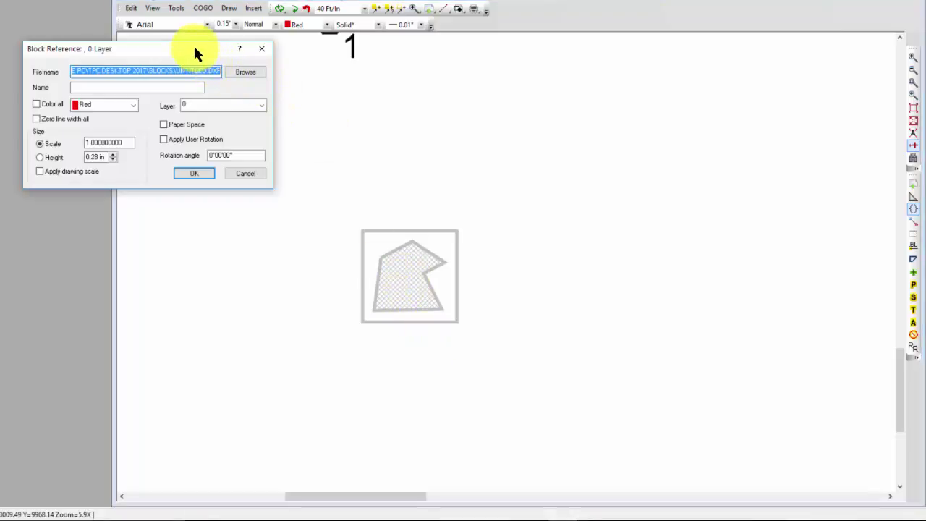
Set the block's file to Fire Pit, as a DXF block in the Point Symbols folder
mouse_move(193, 45)
left_mouse_down()
mouse_move(382, 116)
mouse_move(477, 87)
mouse_move(488, 74)
left_mouse_up()
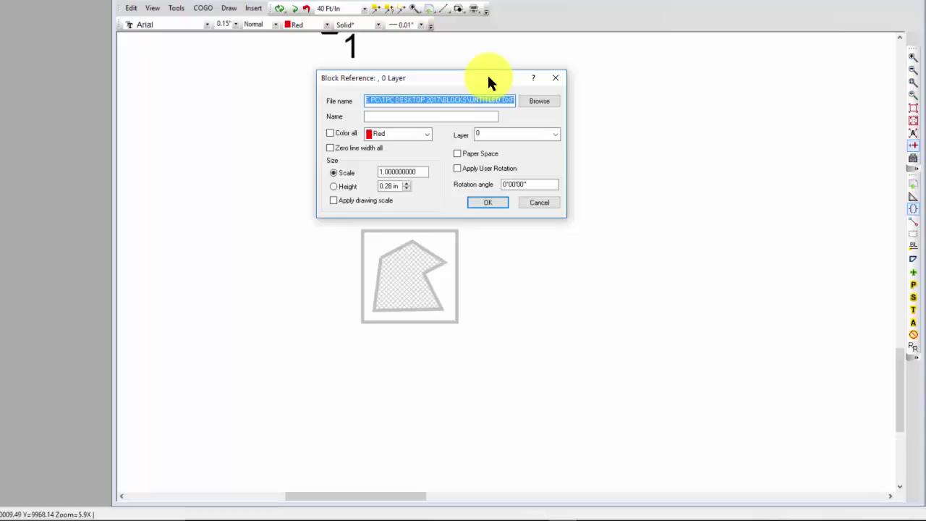
left_click(539, 101)
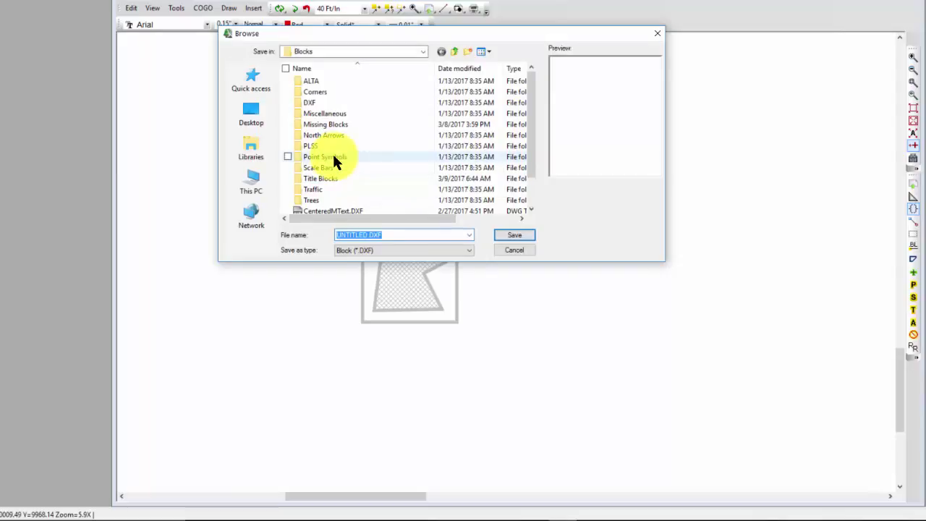
double_click(332, 154)
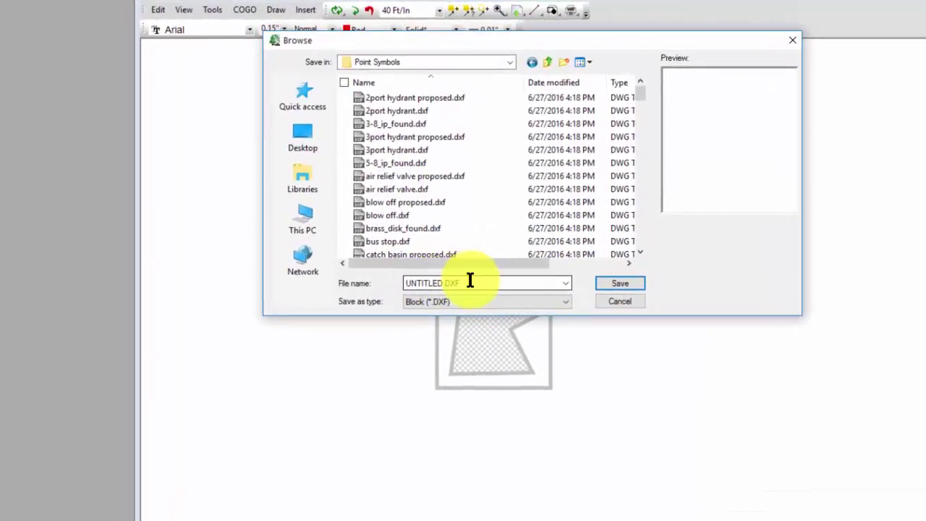
left_click_drag(398, 237, 327, 248)
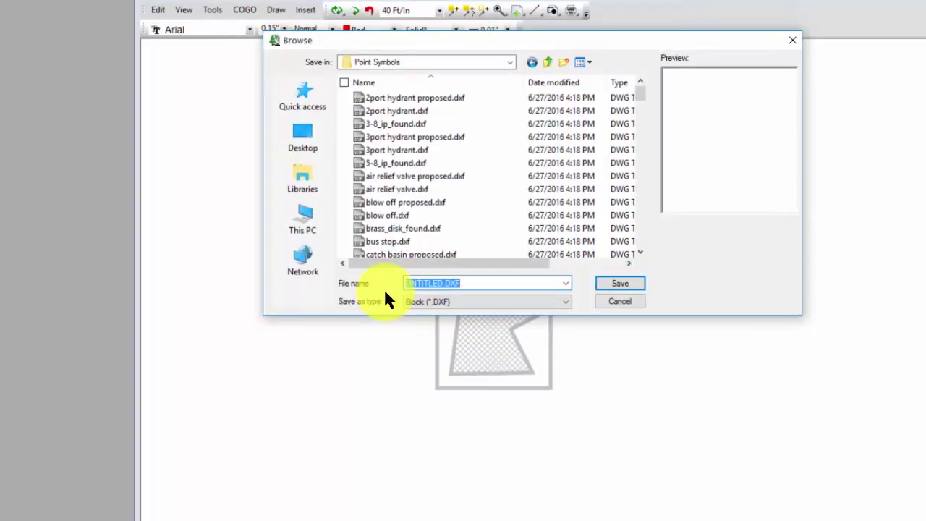
type("Fire Pit")
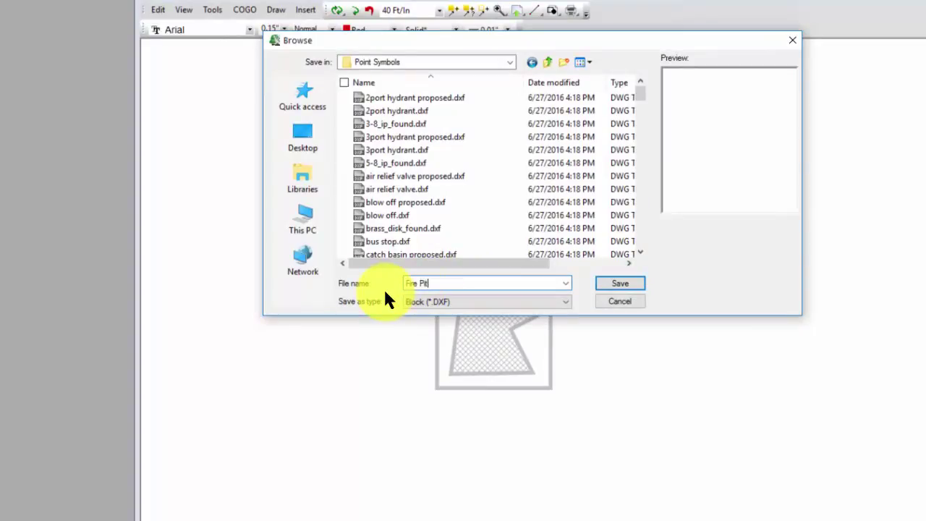
left_click(611, 283)
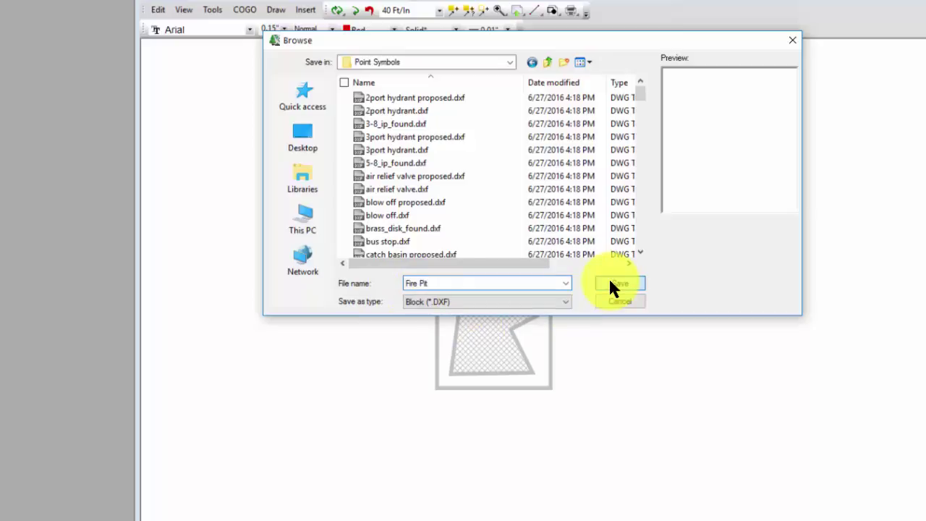
Name the block Fire Pit, size it by a height of 0.20 in and create it
left_click(458, 141)
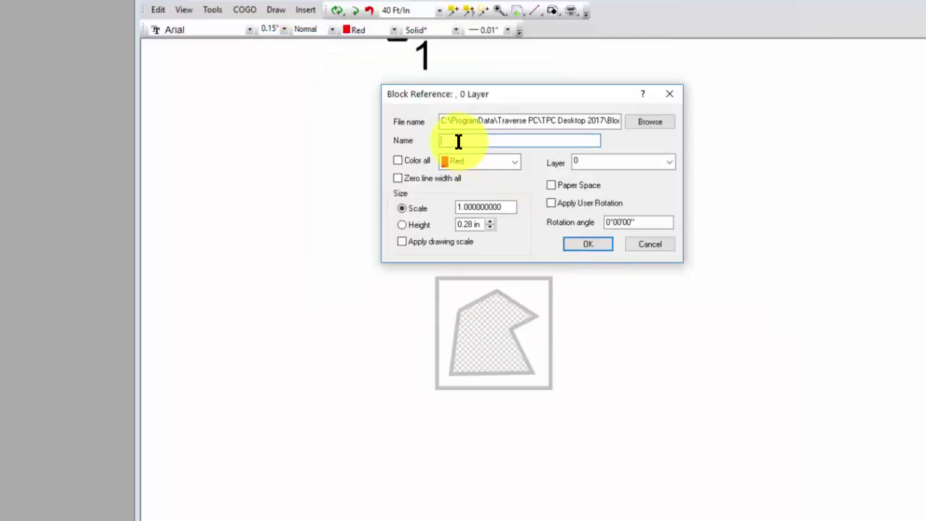
type("Fire P")
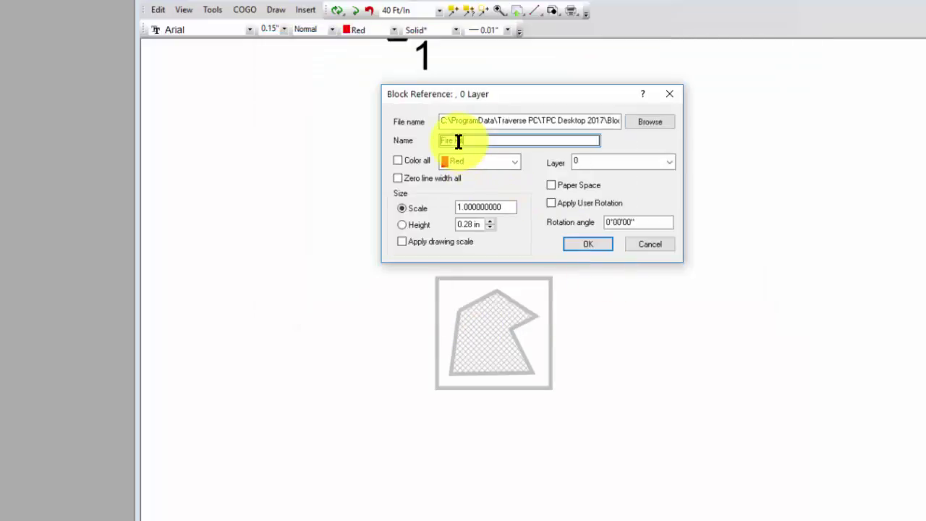
type("it")
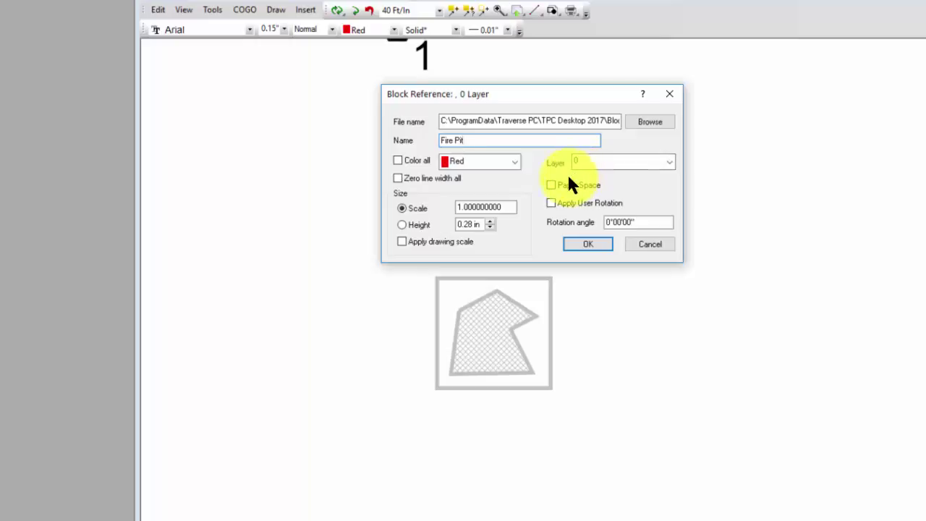
left_click(403, 224)
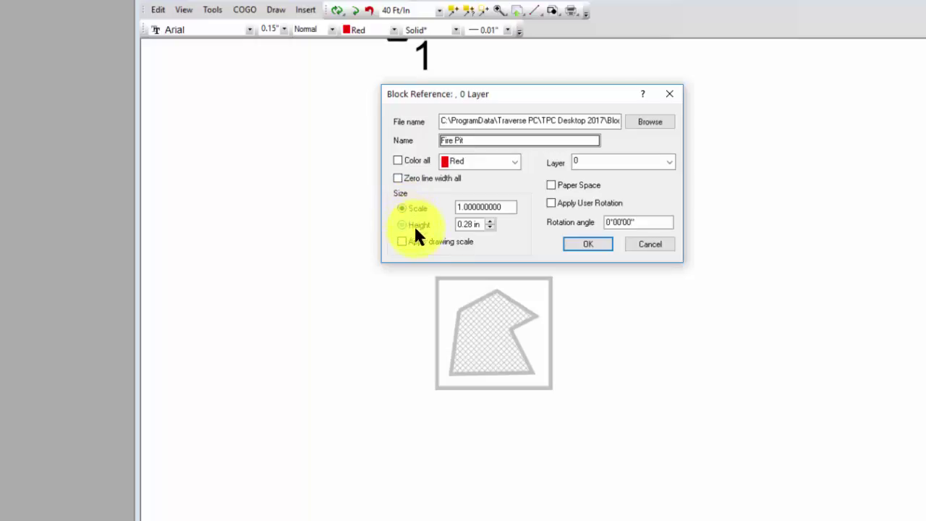
left_click(414, 225)
left_click(464, 225)
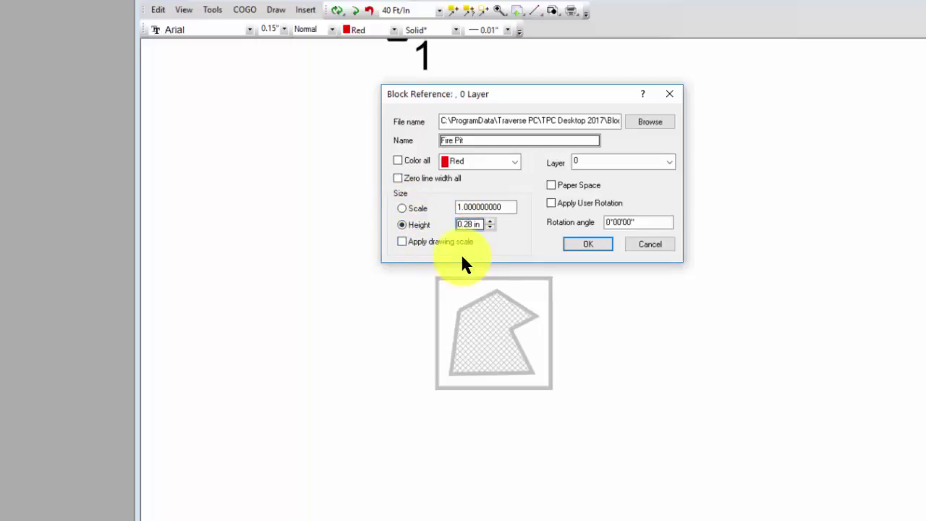
key("Delete")
type("o\\")
left_click(586, 242)
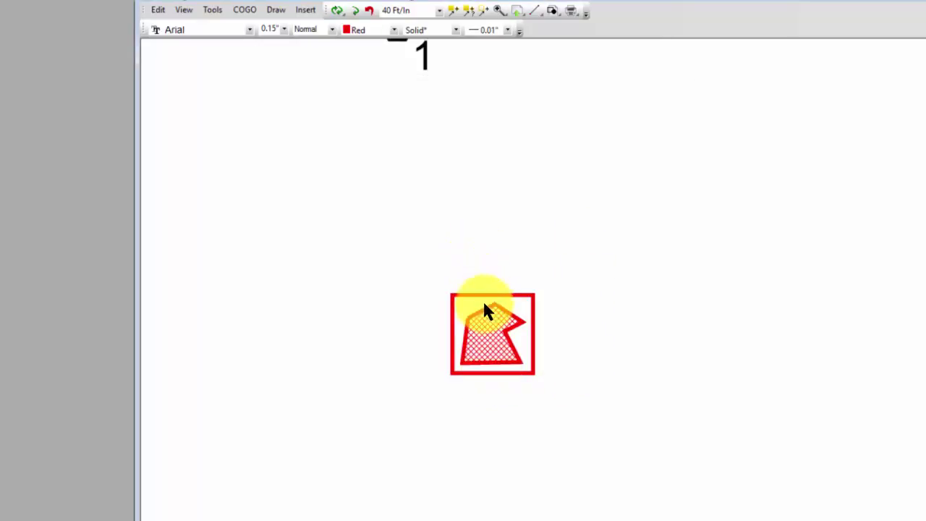
Review the block reference properties of the new Fire Pit block, including its file, name and height
mouse_move(485, 311)
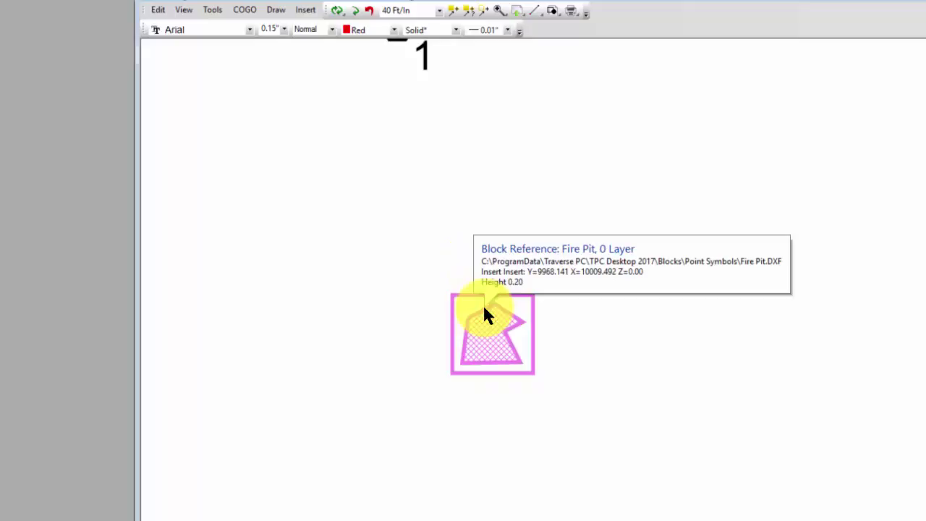
right_click(486, 313)
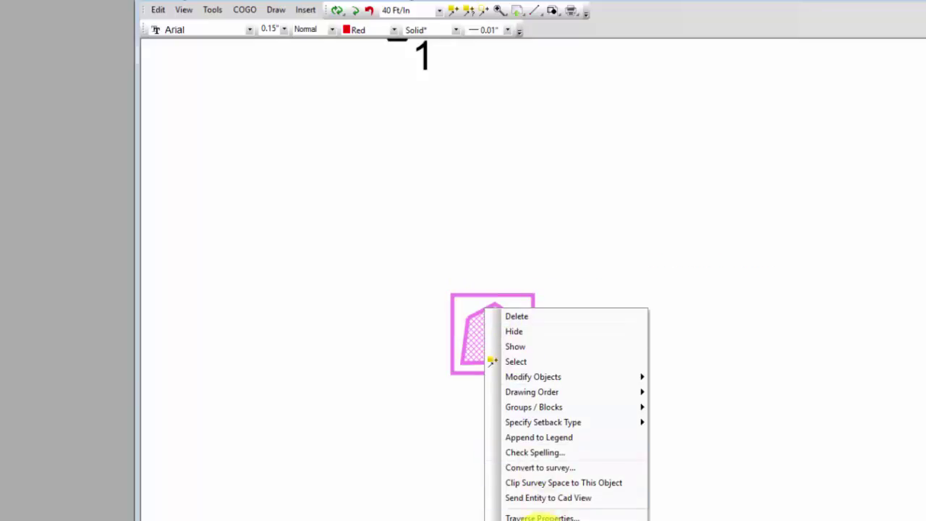
left_click(548, 516)
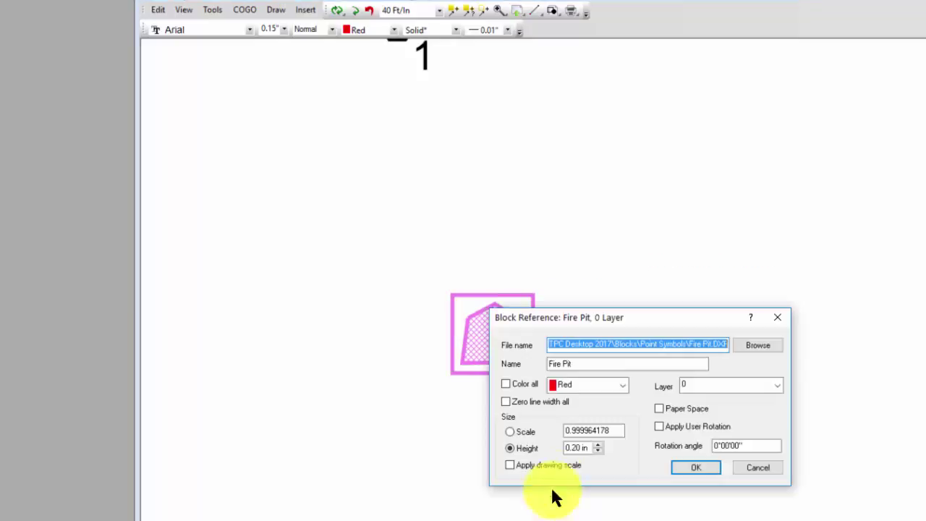
left_click(661, 344)
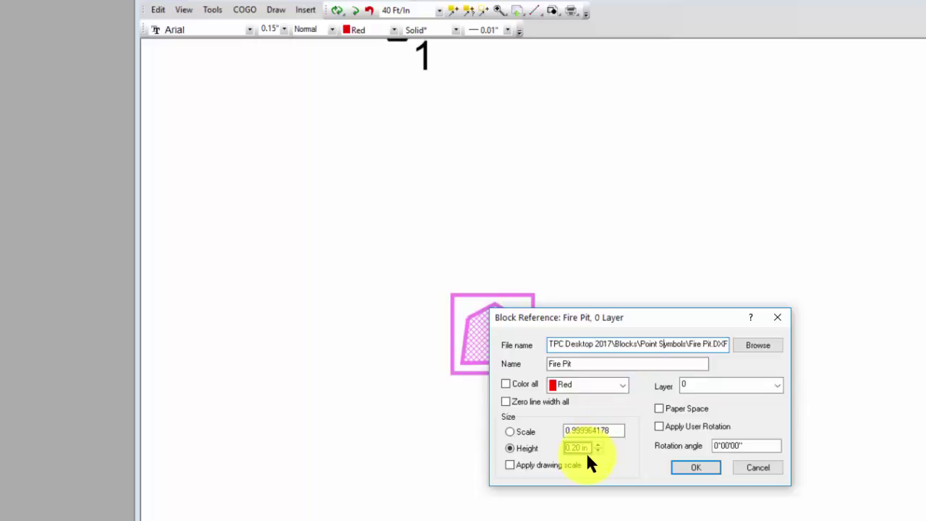
left_click(702, 468)
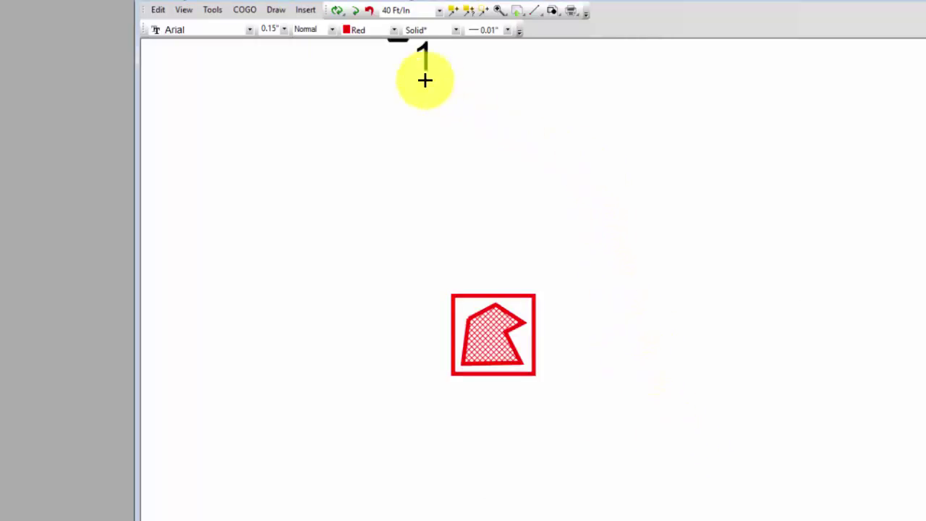
Load Fire Pit.DXF from the Point Symbols folder as the block to insert
left_click(549, 10)
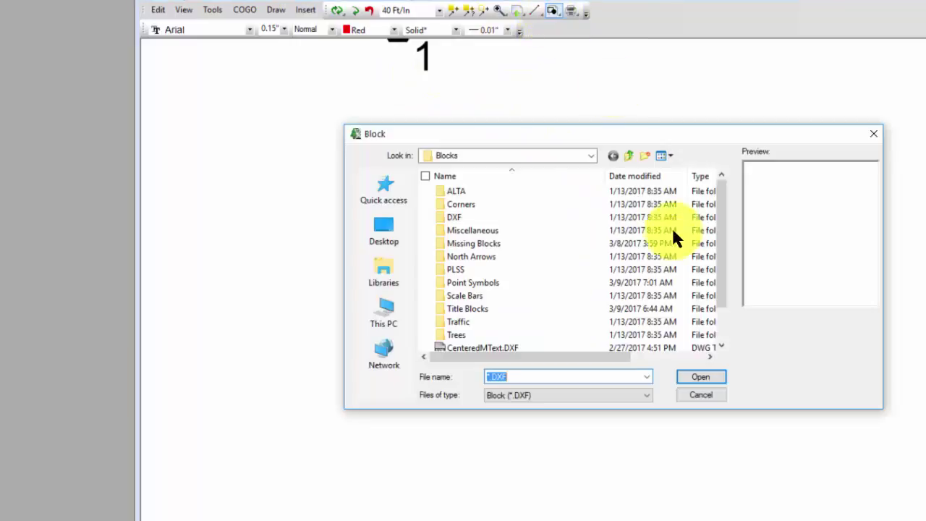
left_click(473, 281)
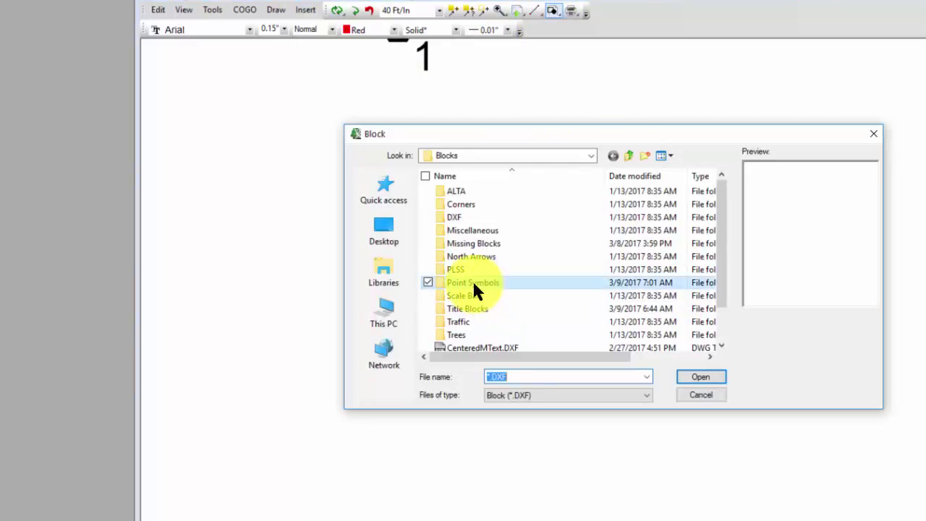
double_click(485, 282)
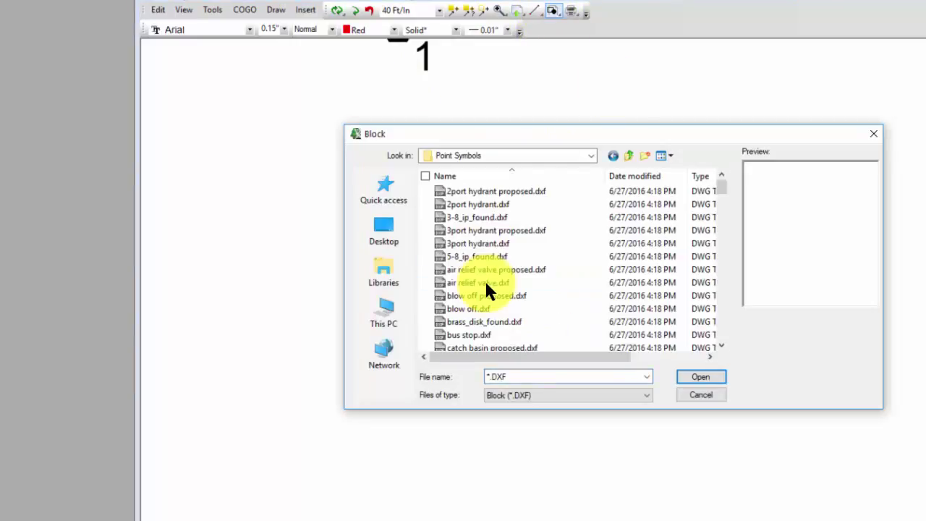
left_click_drag(719, 187, 714, 216)
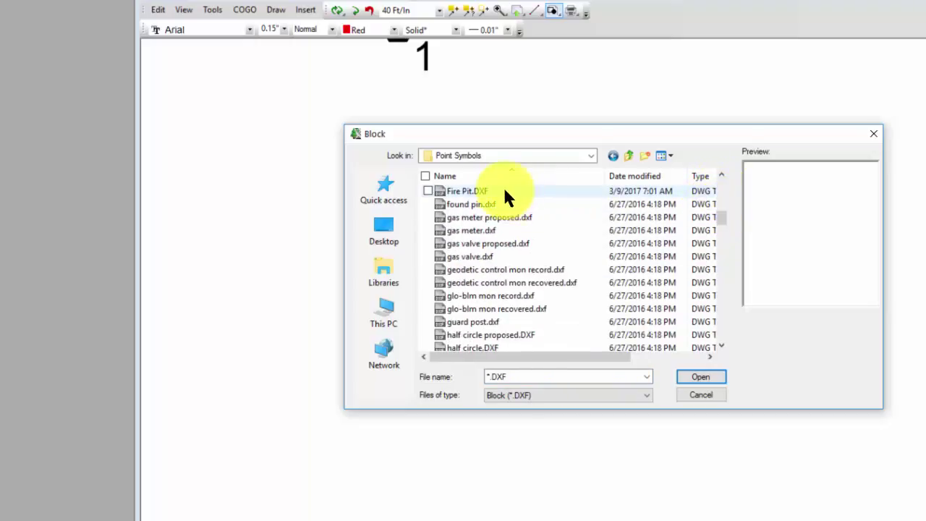
left_click(485, 191)
left_click(705, 375)
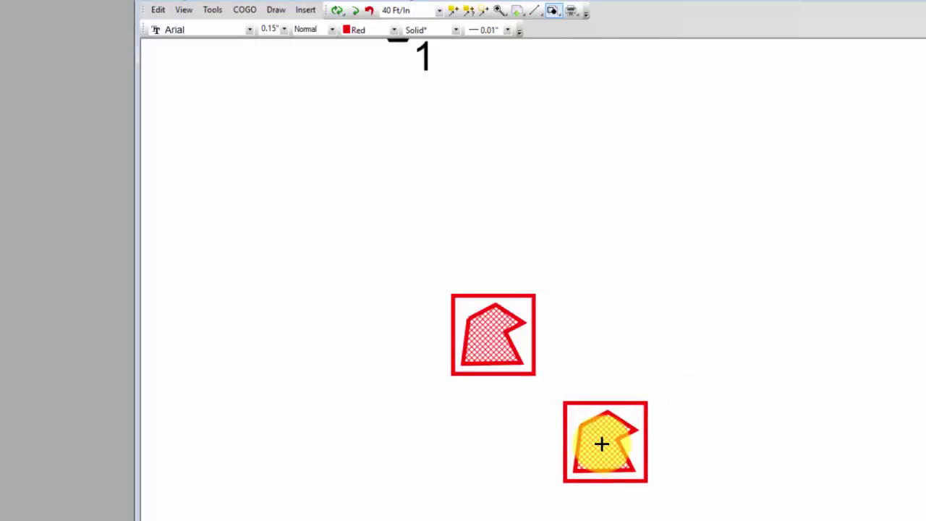
Place seven copies of the Fire Pit block in a loose ring around the original and end the insertion
left_click(533, 180)
left_click(653, 271)
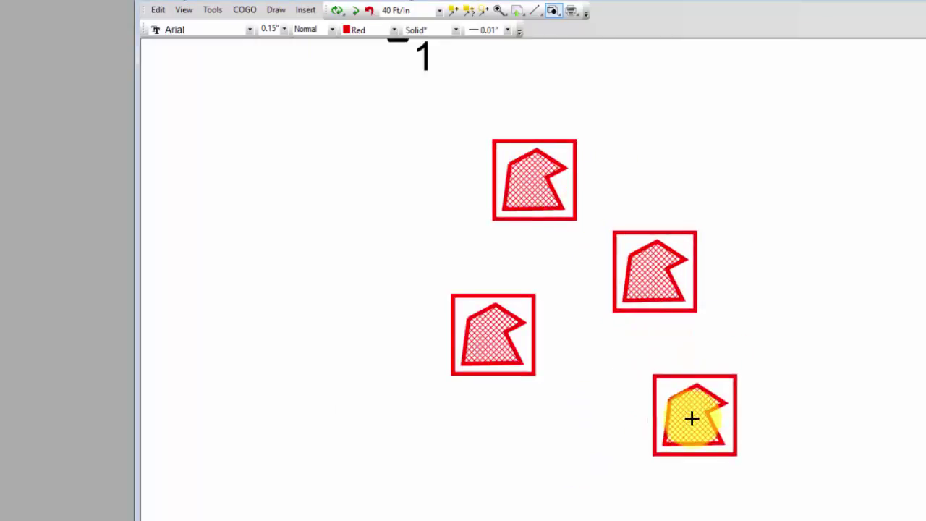
left_click(692, 418)
left_click(585, 510)
left_click(381, 510)
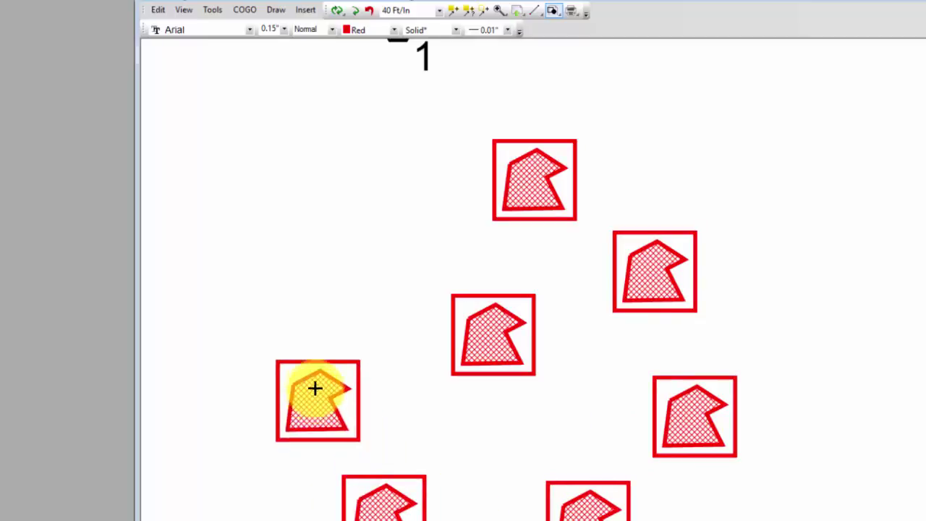
left_click(316, 371)
left_click(347, 196)
key("Escape")
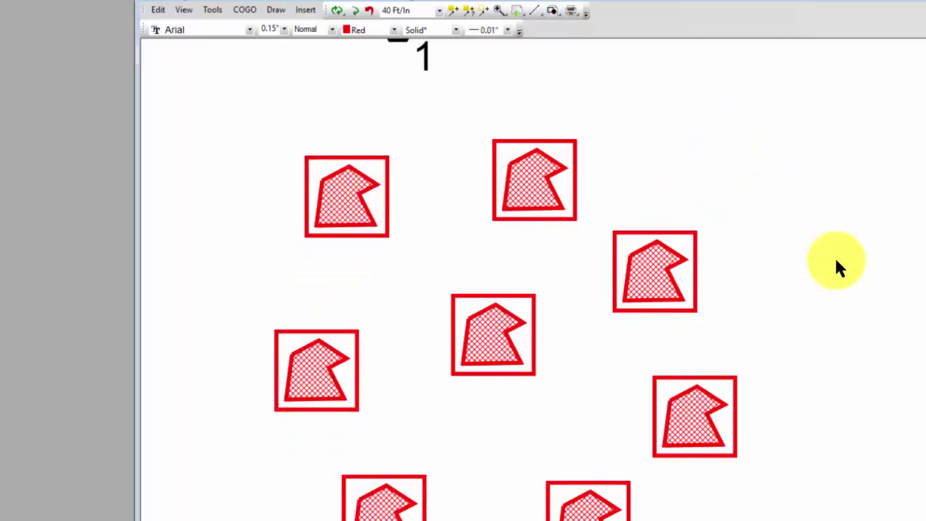
Set the control point symbol of the Deed Data traverse to Fire Pit.DXF from the Point Symbols folder and apply it
scroll(836, 262, "down", 3)
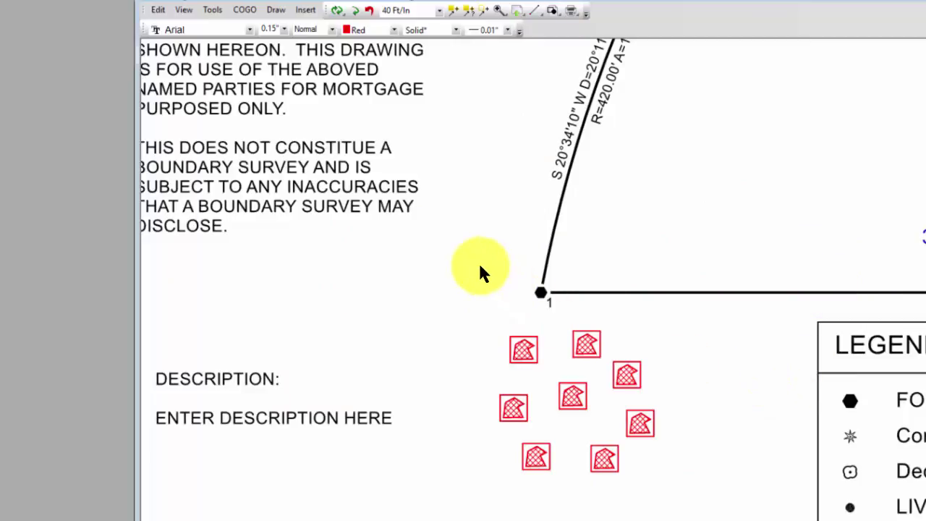
double_click(547, 252)
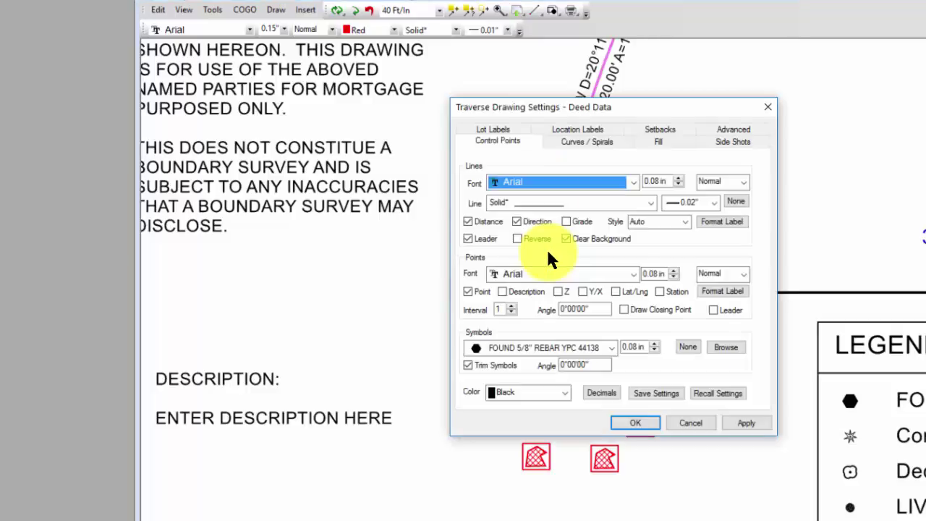
left_click(726, 347)
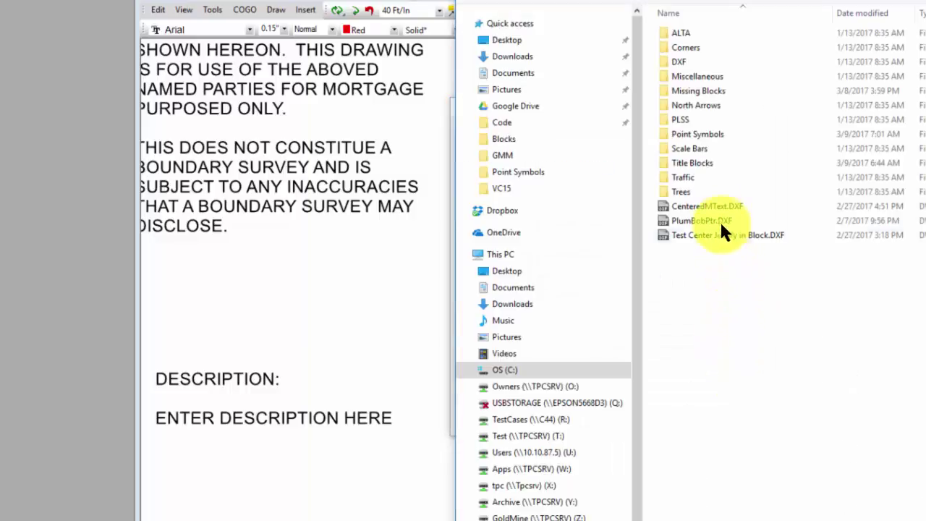
left_click(691, 136)
double_click(690, 134)
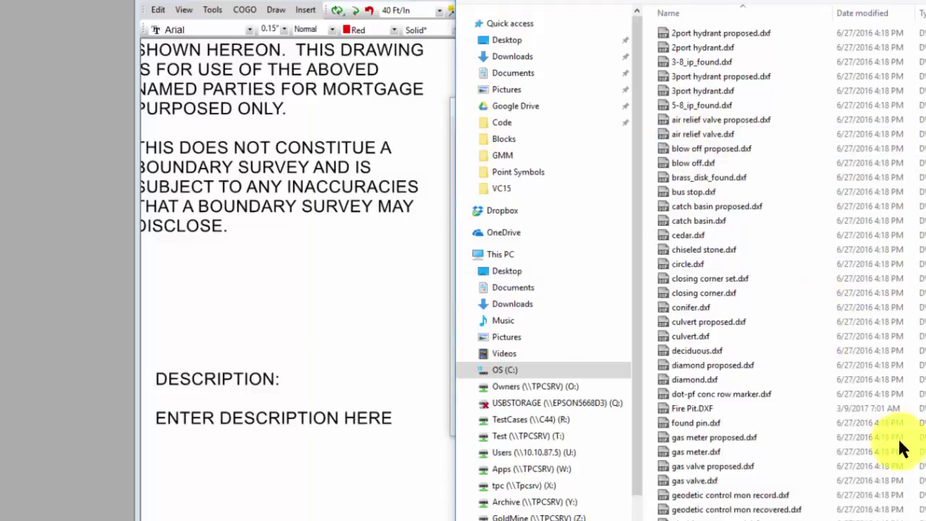
double_click(692, 407)
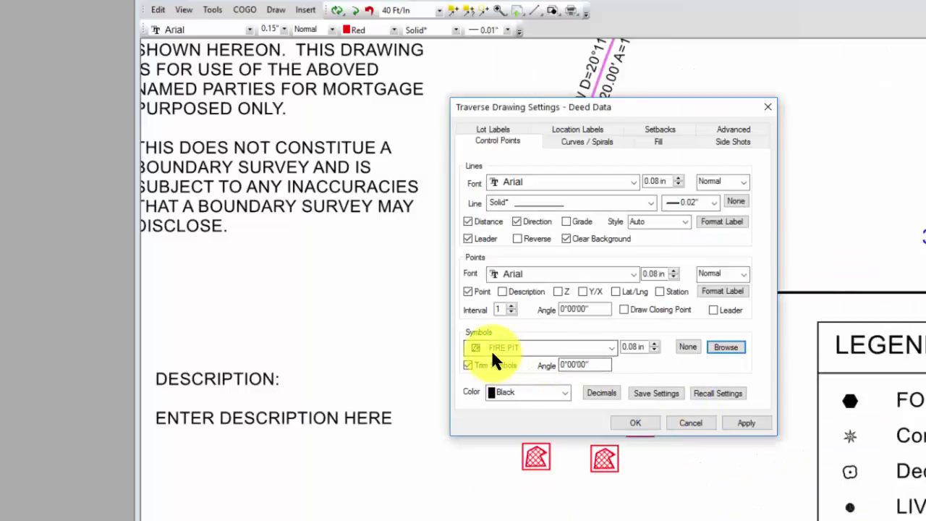
left_click(636, 424)
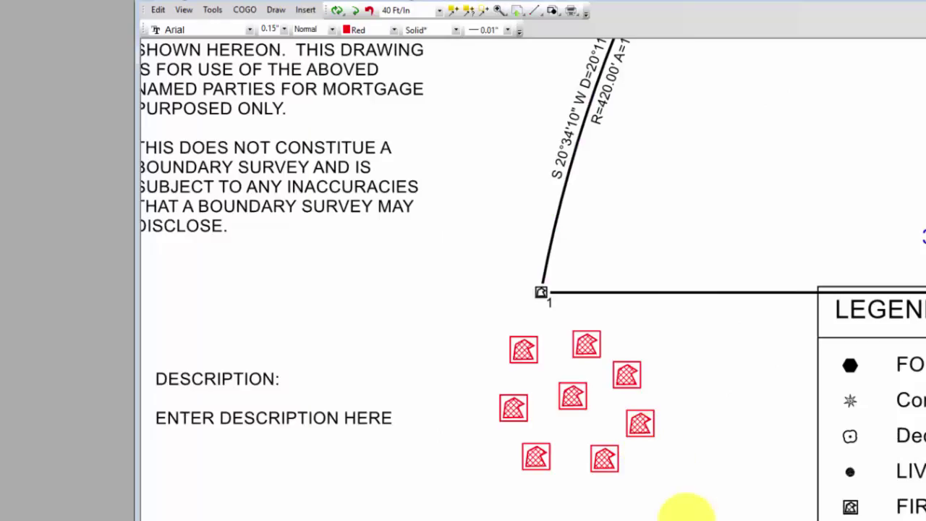